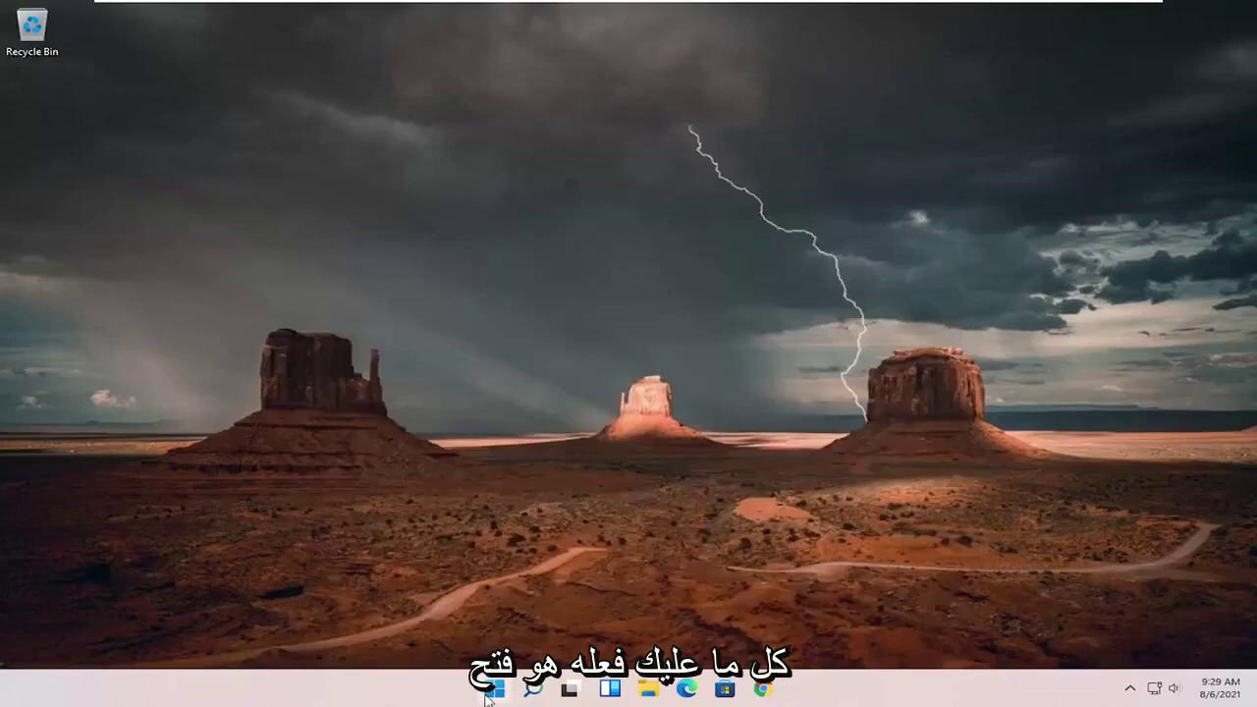
# Step: Open the Windows Settings app and go to its Network & internet page
pyautogui.click(533, 689)
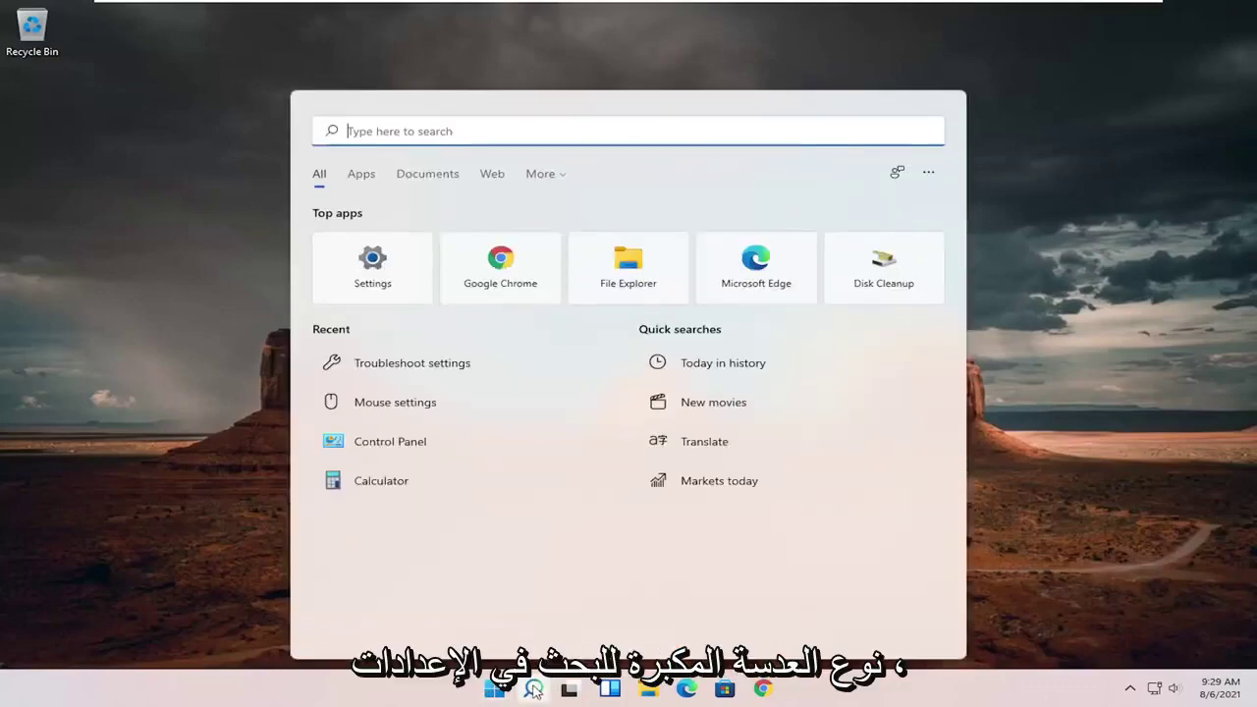
pyautogui.write('settings')
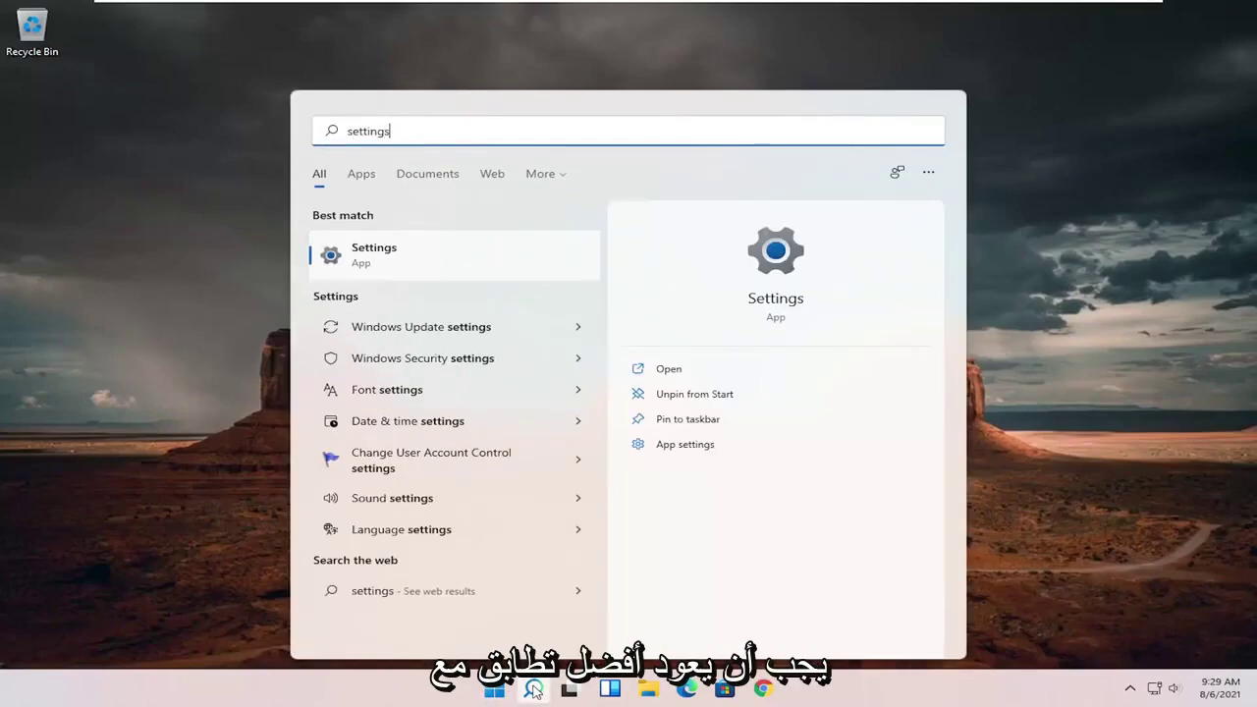
pyautogui.click(399, 252)
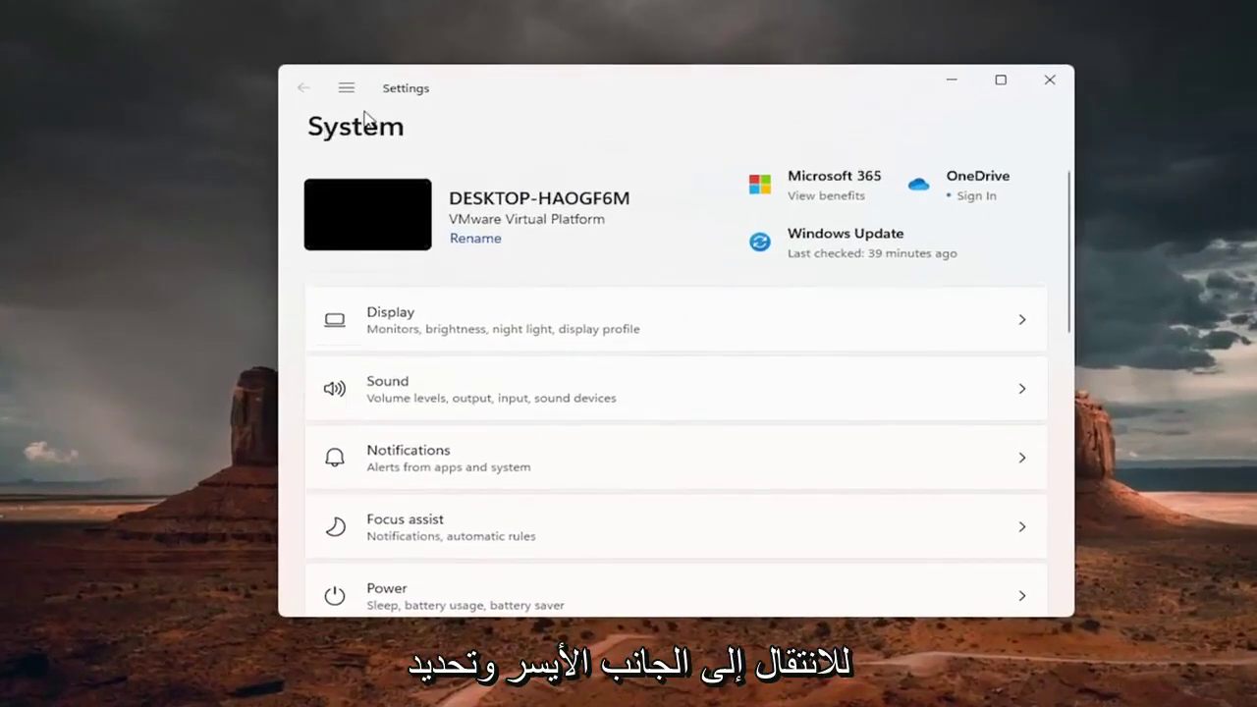
pyautogui.click(347, 90)
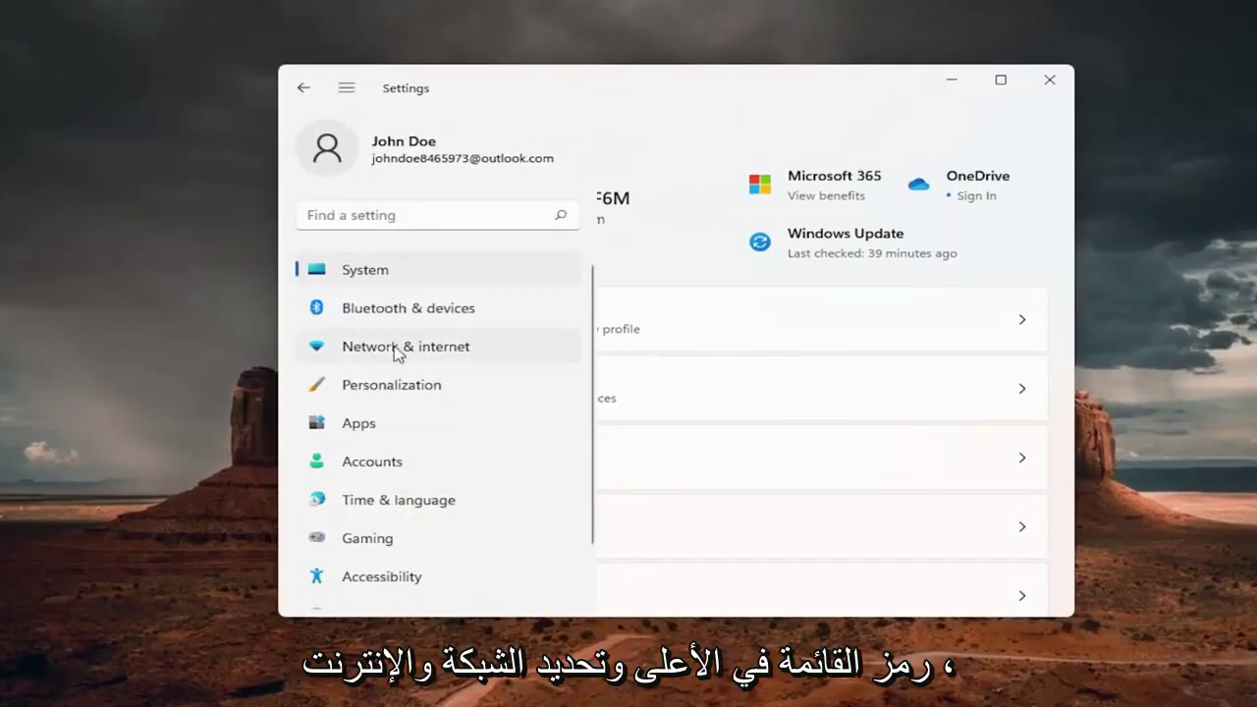
pyautogui.click(455, 351)
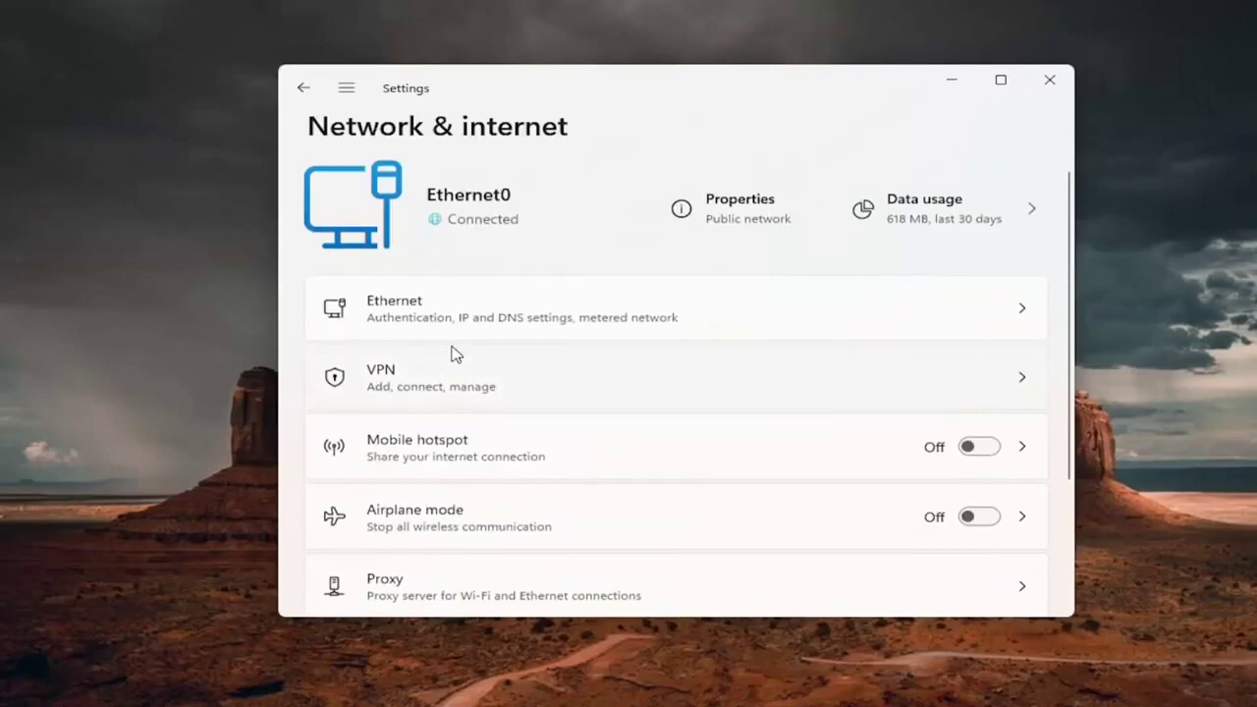
# Step: Open the Network reset page from the advanced network settings
pyautogui.scroll(-4, 454, 355)
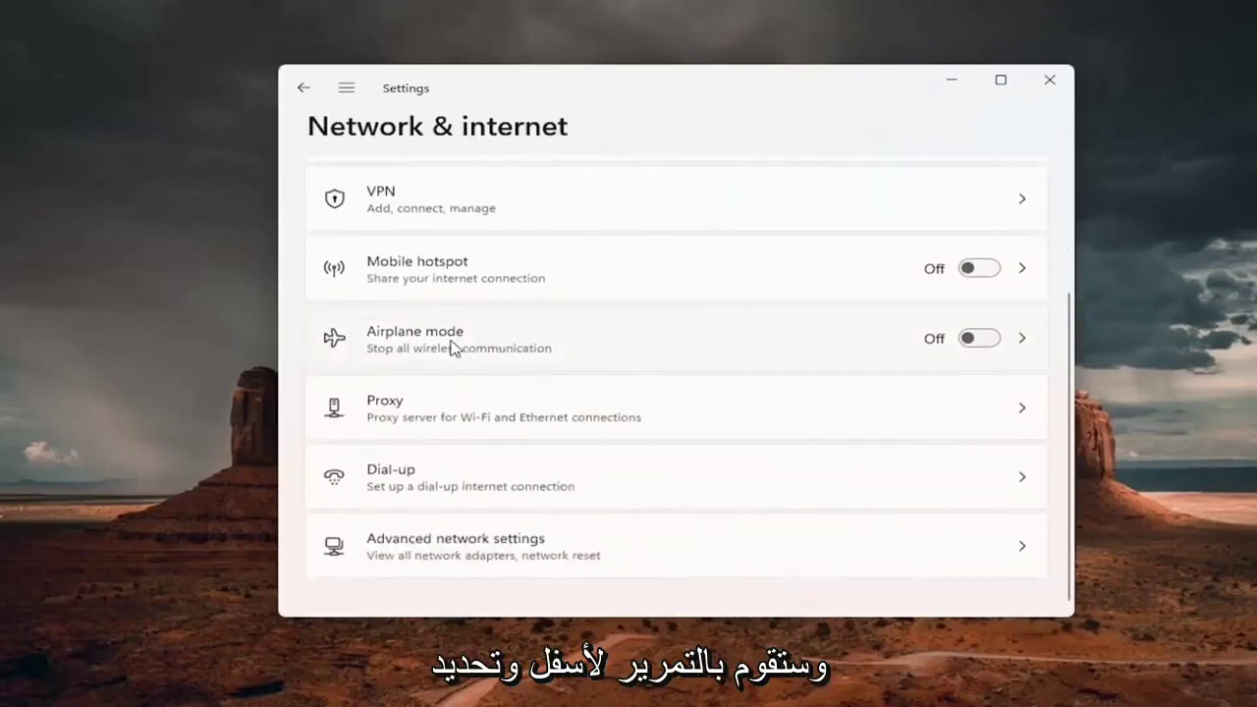
pyautogui.click(543, 550)
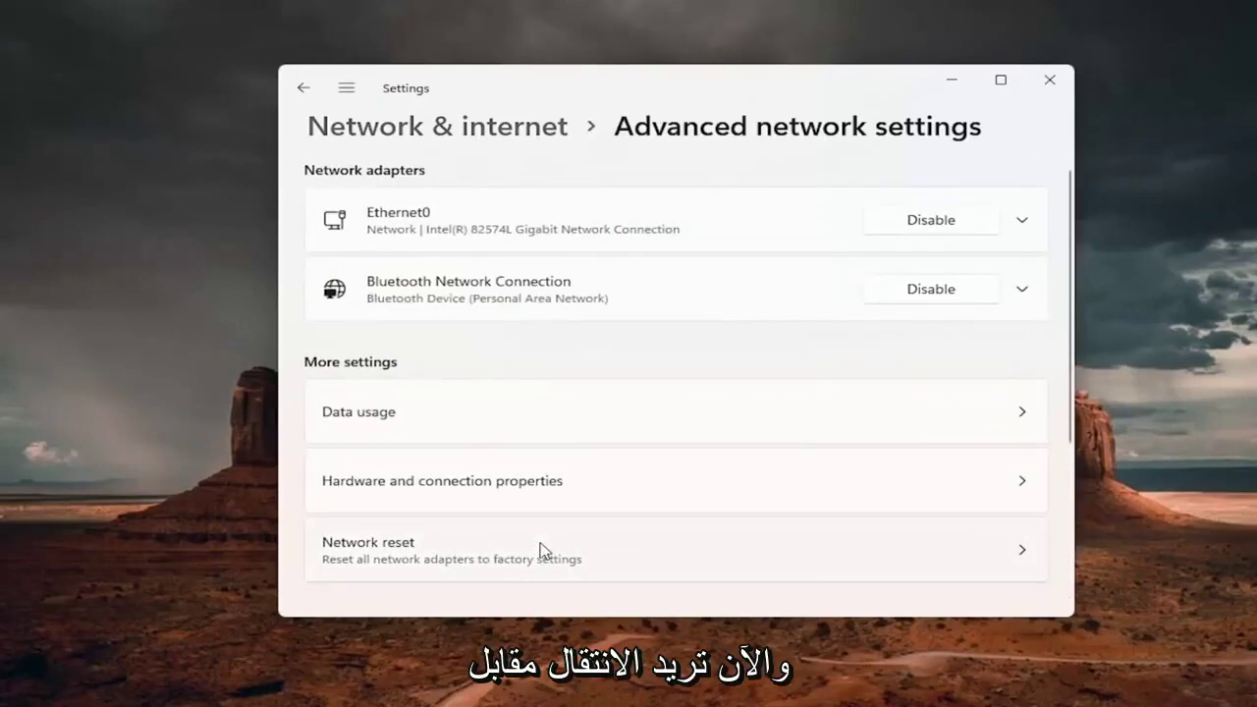
pyautogui.scroll(-1, 422, 546)
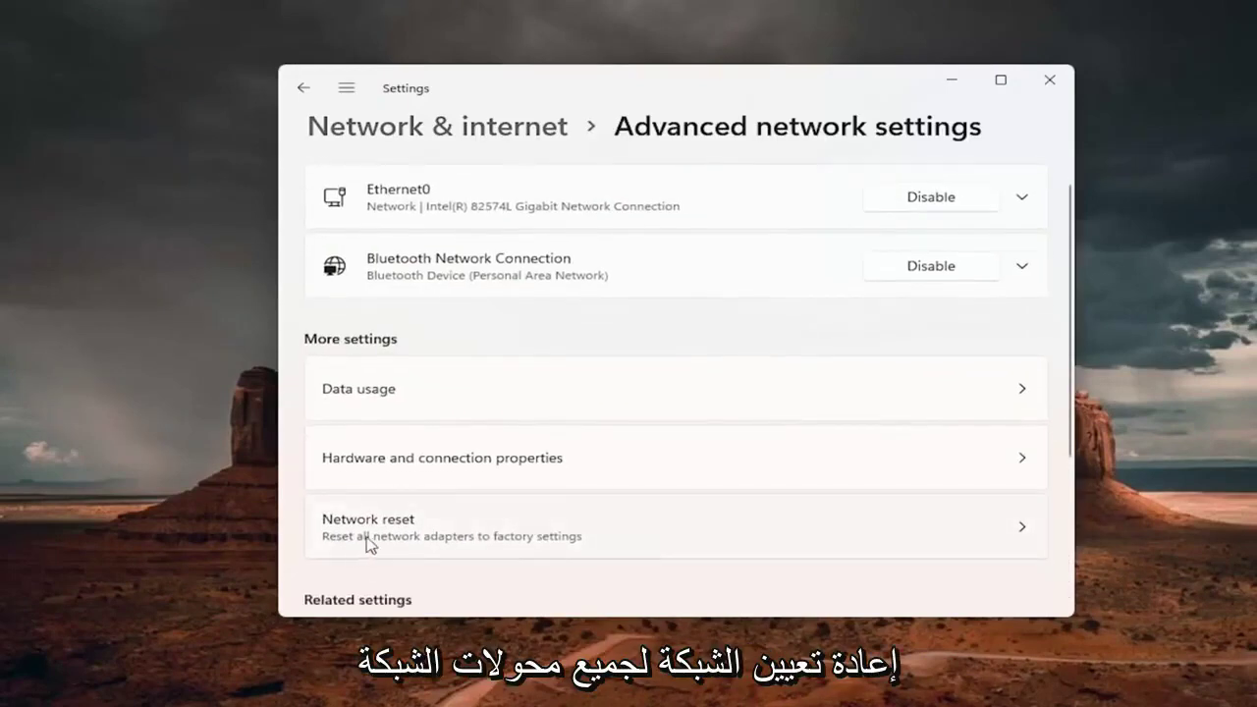
pyautogui.click(553, 535)
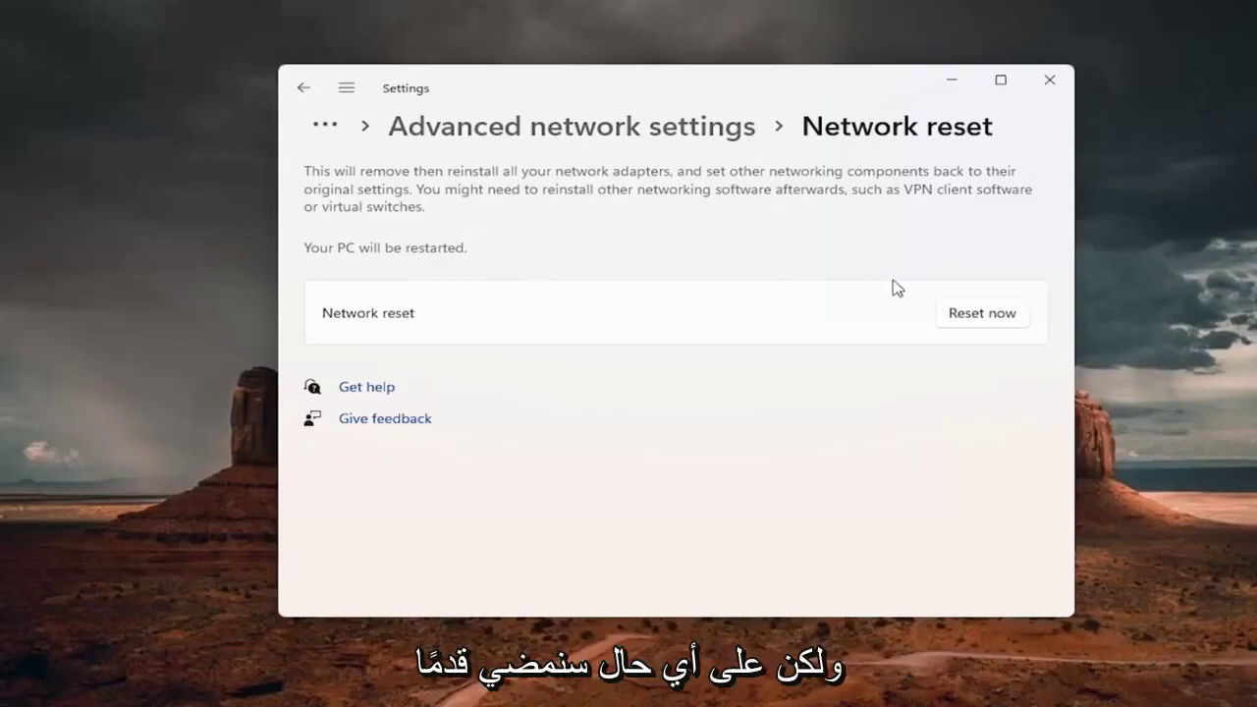
# Step: Reset the network adapters, confirming the reset, and close the sign-out notice and Settings in preparation for a restart
pyautogui.click(999, 315)
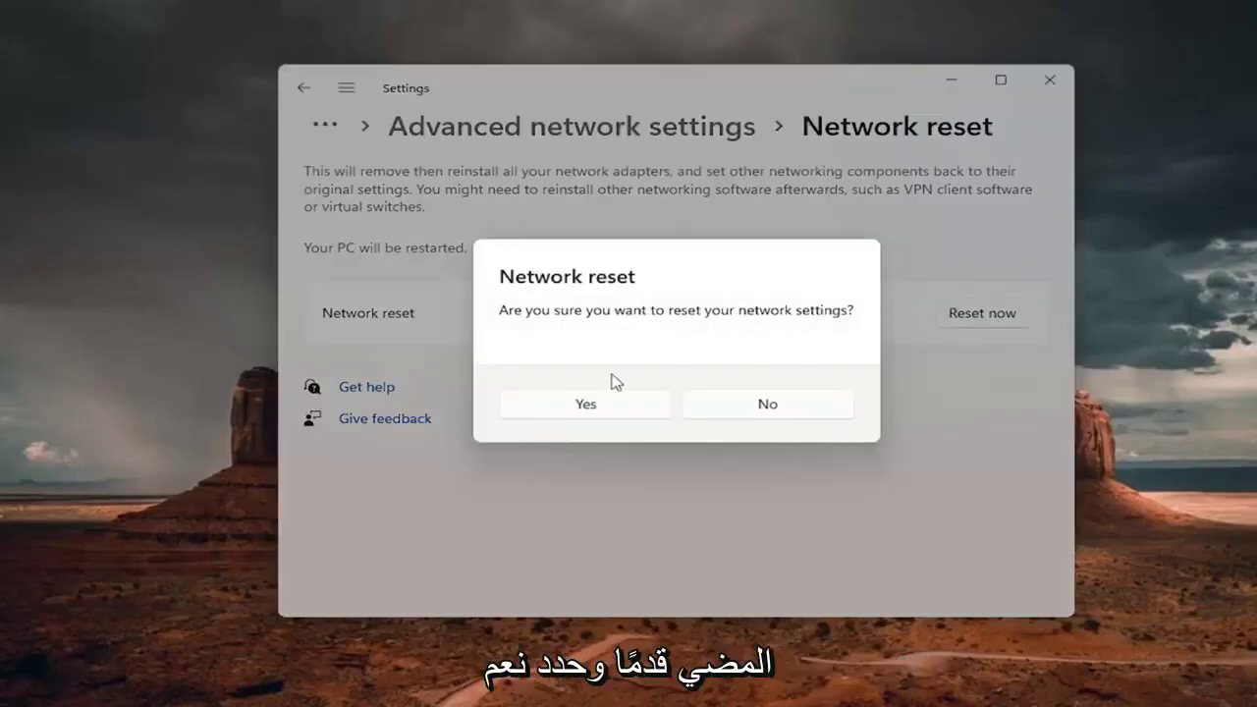
pyautogui.click(583, 405)
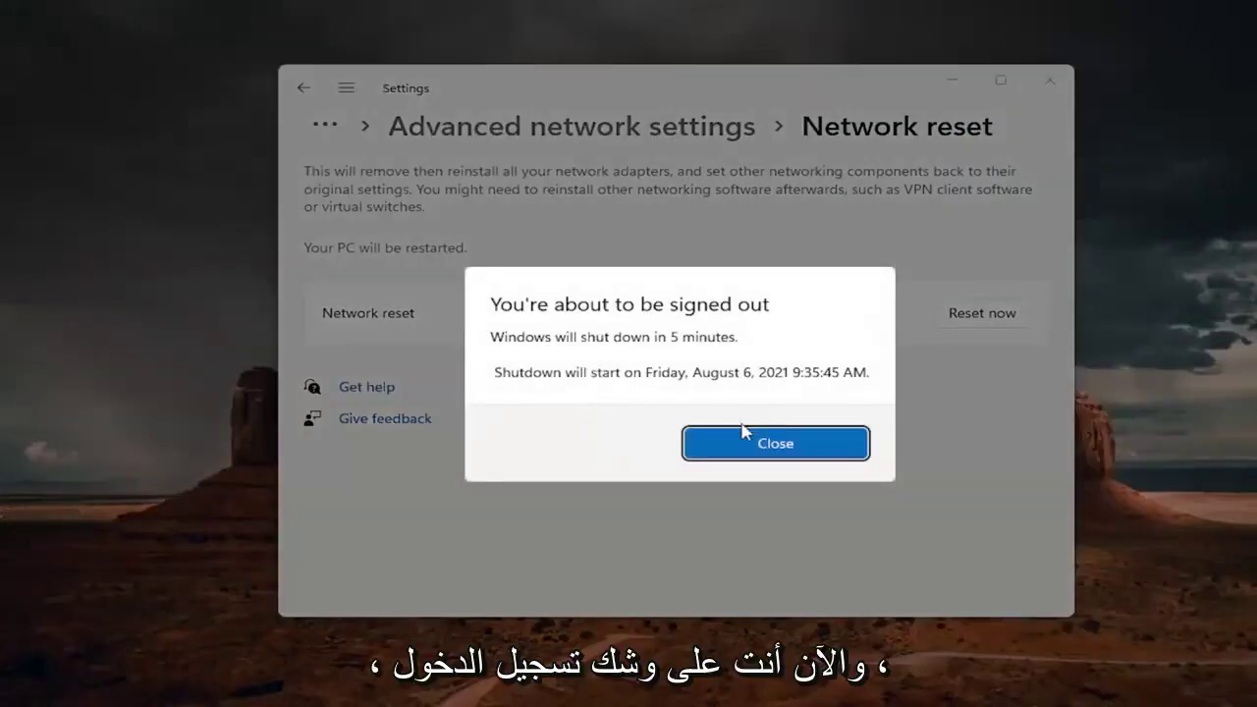
pyautogui.click(767, 433)
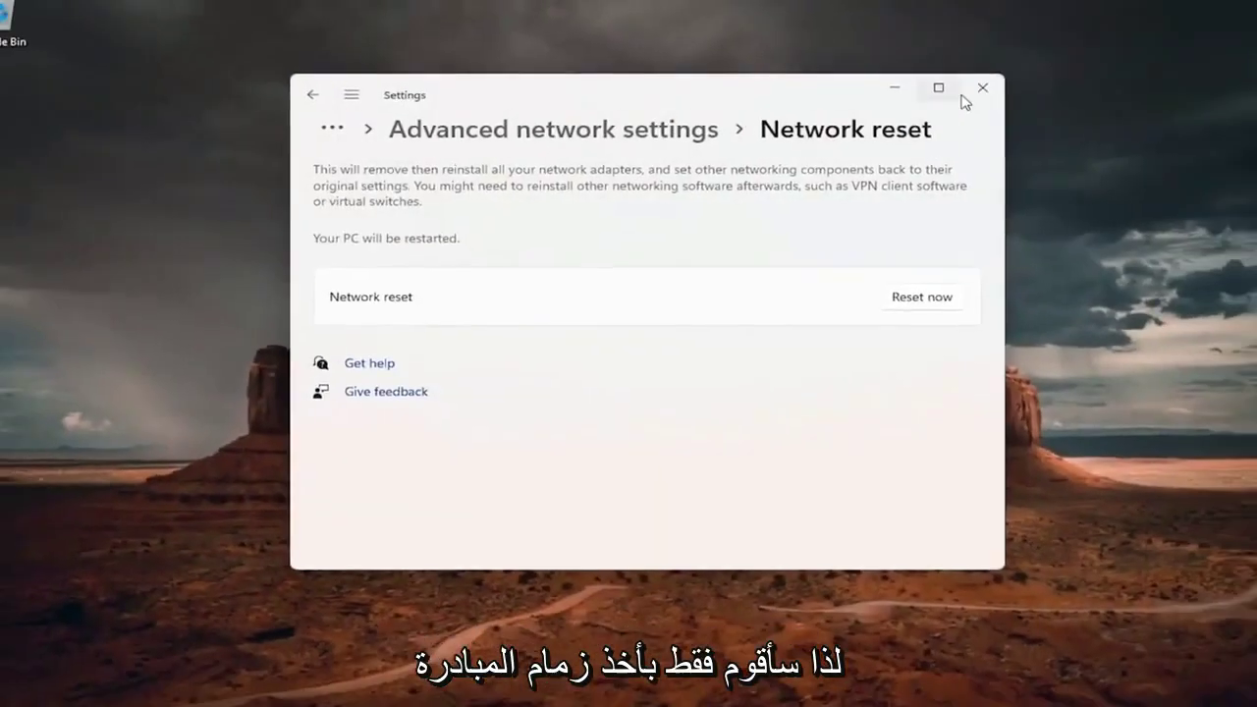
pyautogui.click(1048, 80)
pyautogui.rightClick(493, 687)
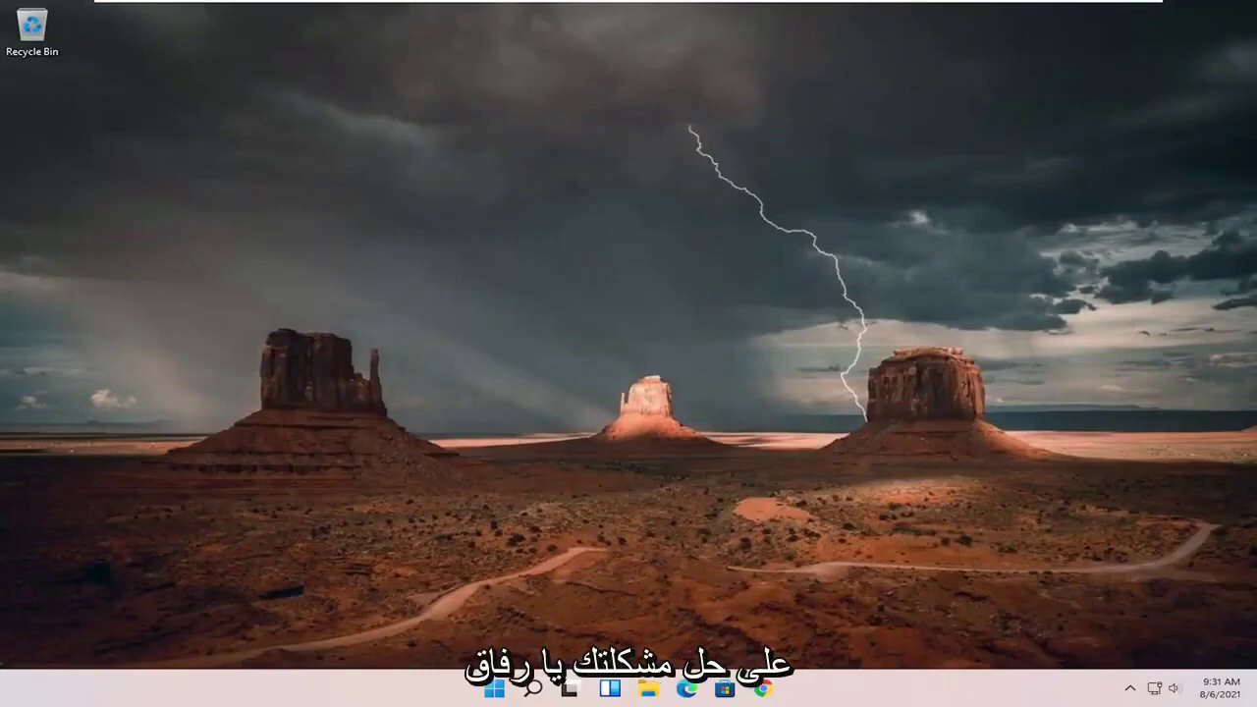
# Step: Search Windows for "control panel" and open the Control Panel
pyautogui.press('super+s')
pyautogui.press('Escape')
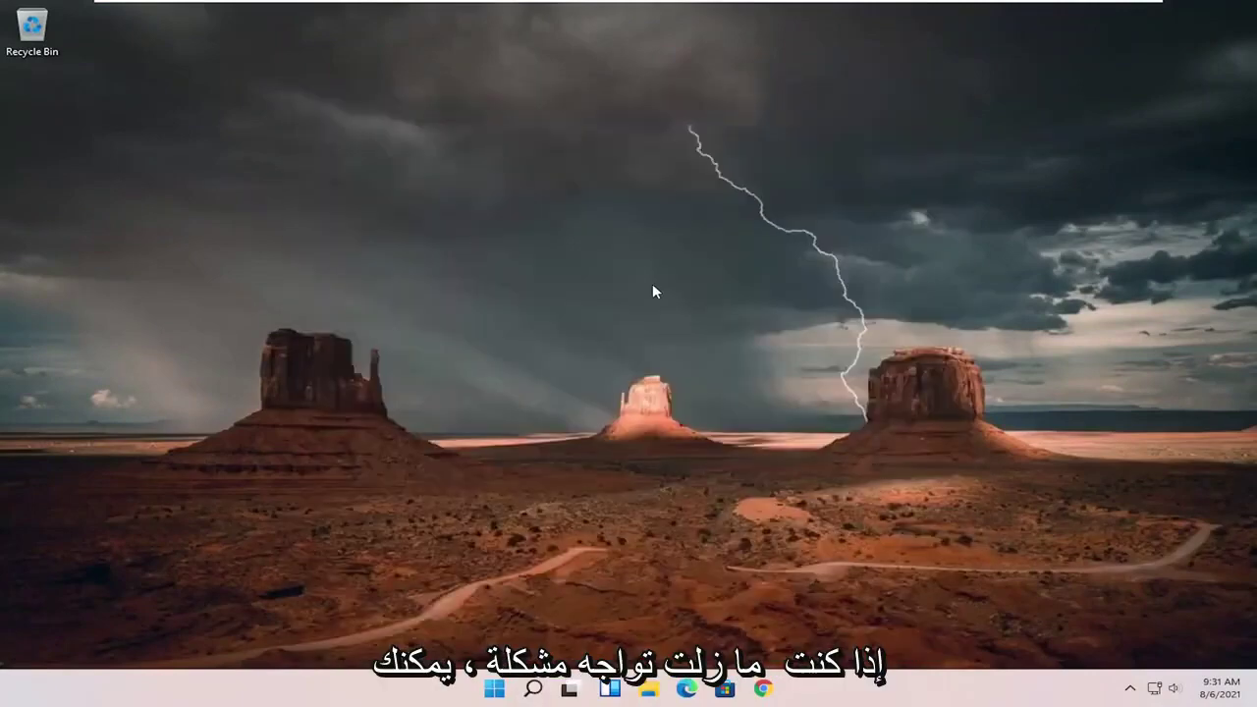
pyautogui.click(533, 688)
pyautogui.write('co')
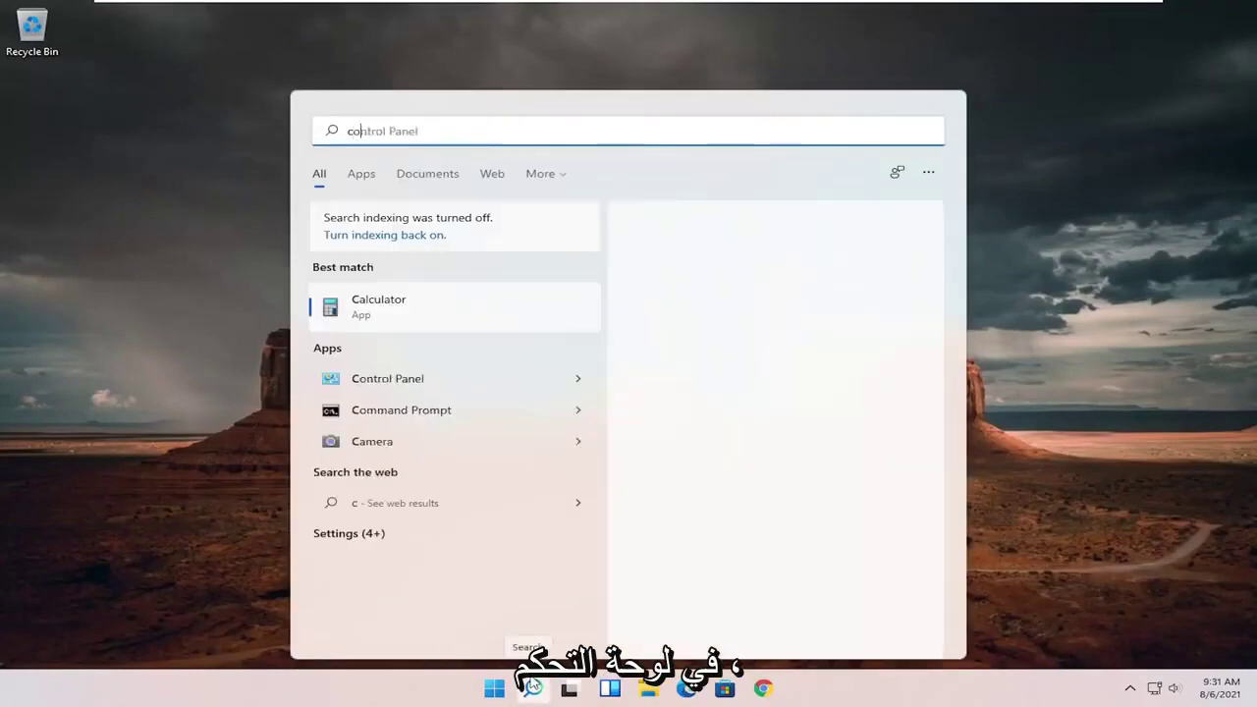
pyautogui.write('ntrol panel')
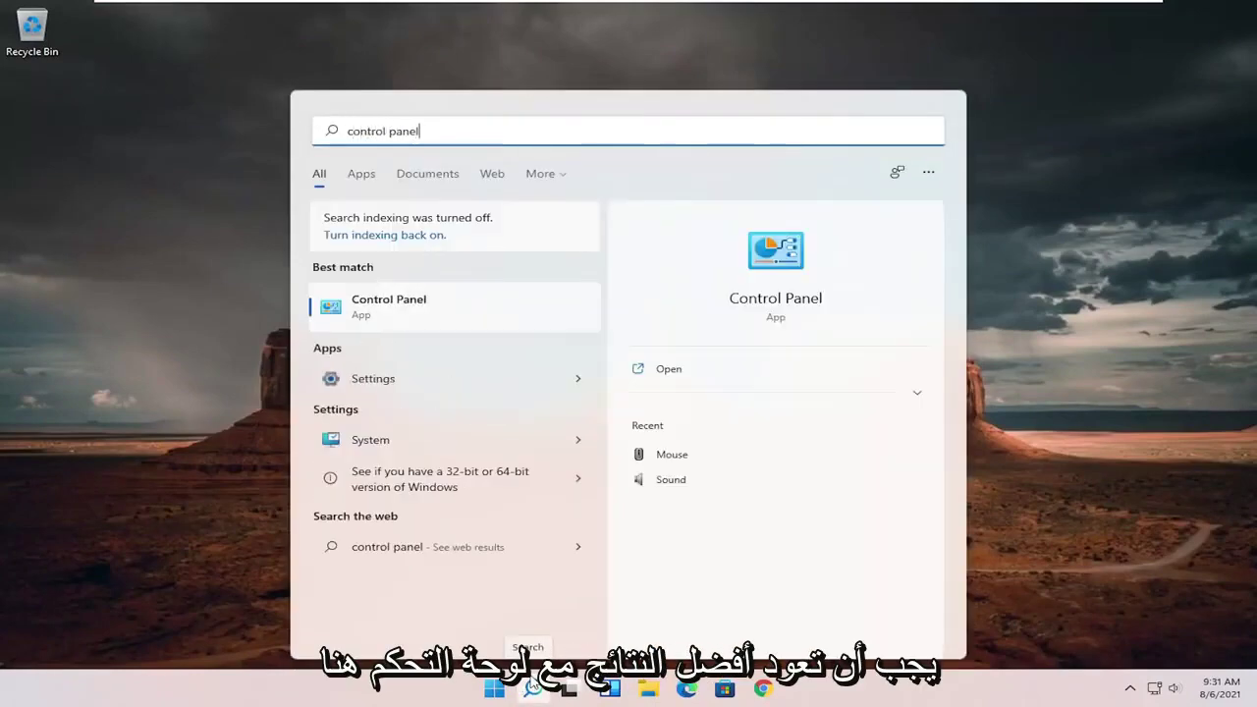
pyautogui.click(469, 308)
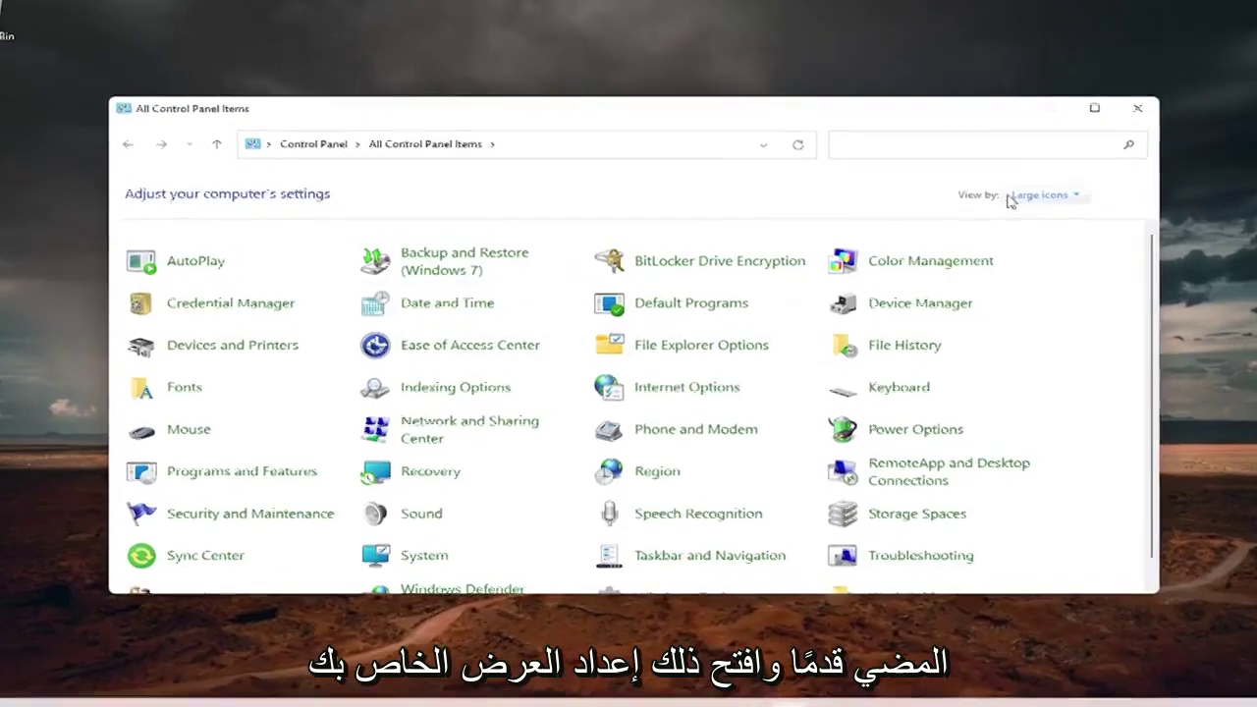
# Step: Set the Control Panel view to Large icons and open the Network and Sharing Center
pyautogui.click(1060, 192)
pyautogui.click(1075, 243)
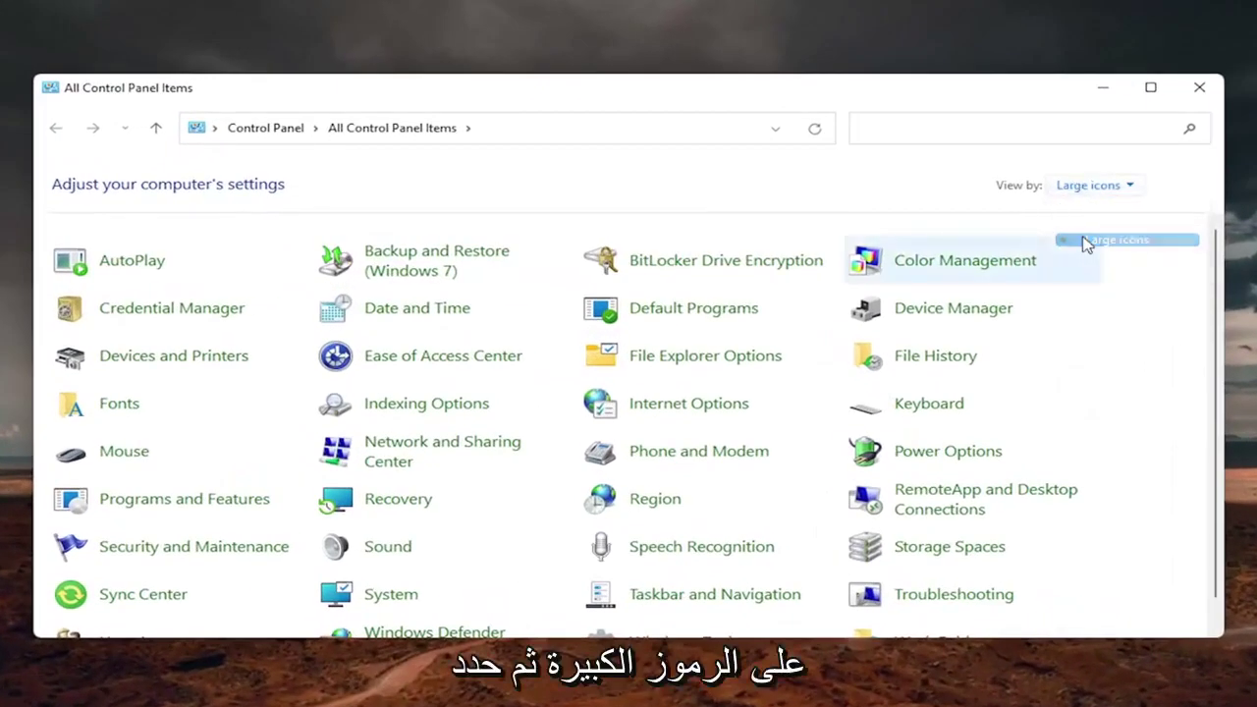
pyautogui.click(433, 448)
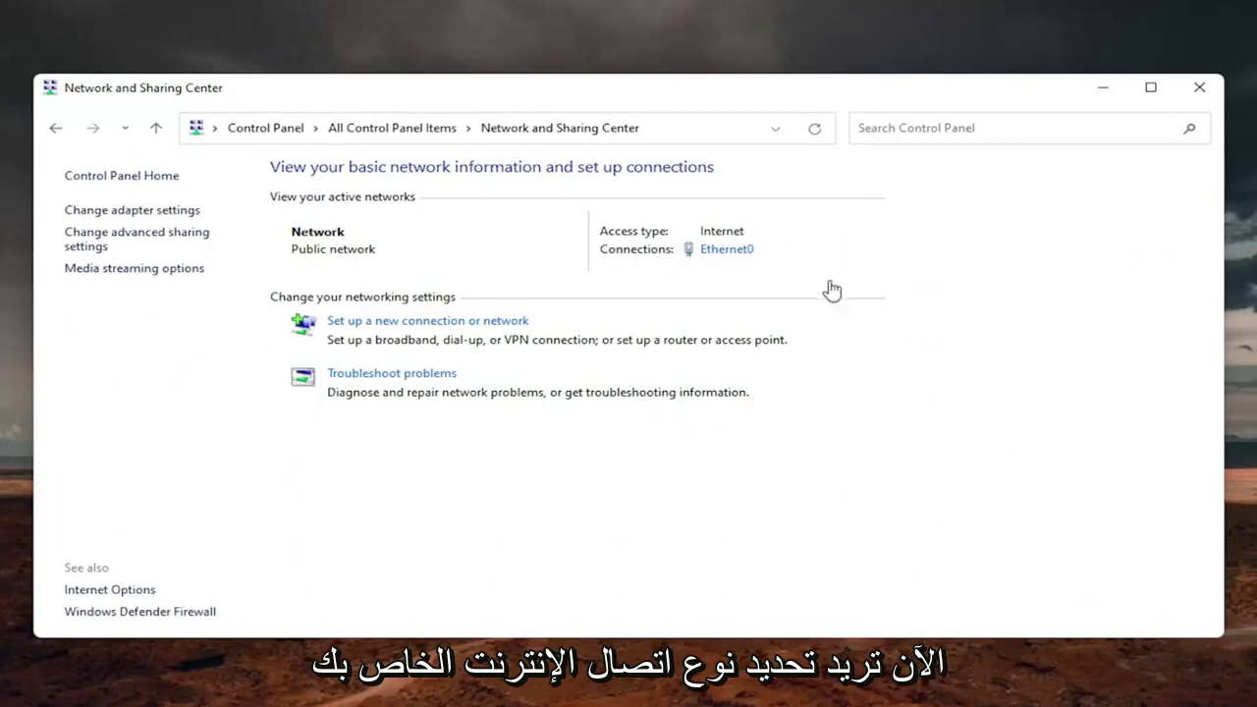
# Step: Open the Internet Protocol Version 4 (TCP/IPv4) properties of the Ethernet0 connection
pyautogui.click(731, 252)
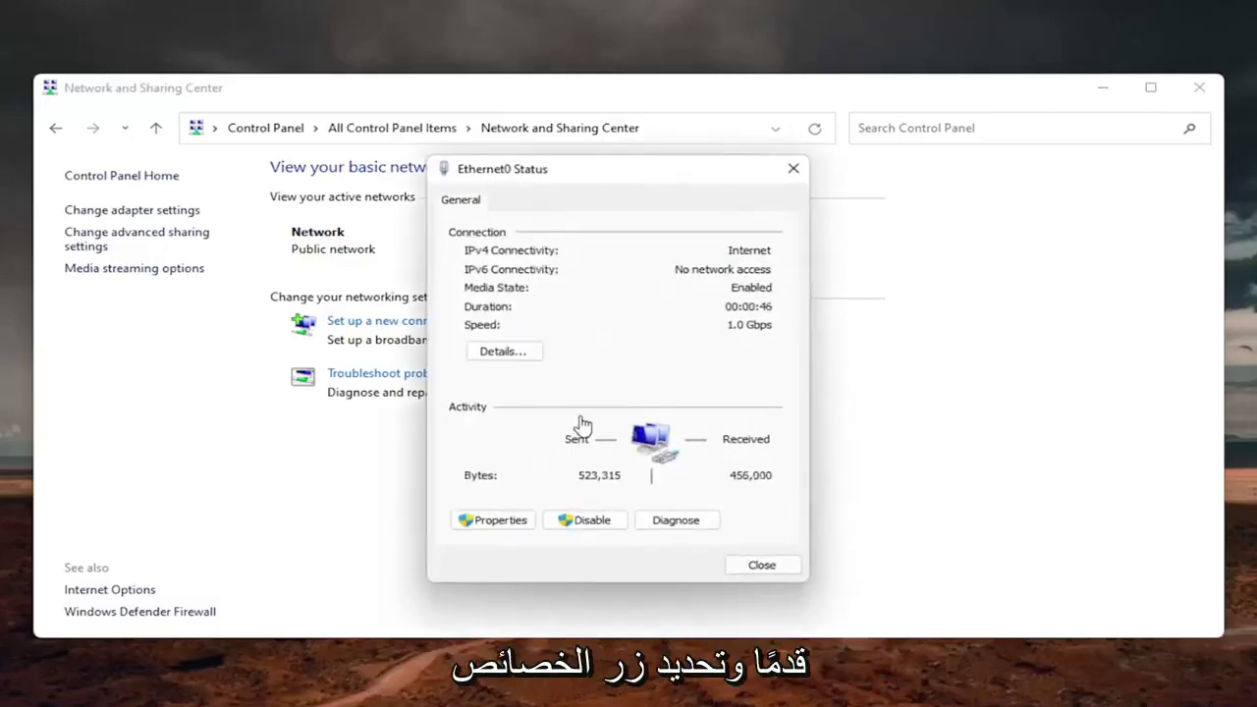
pyautogui.click(497, 524)
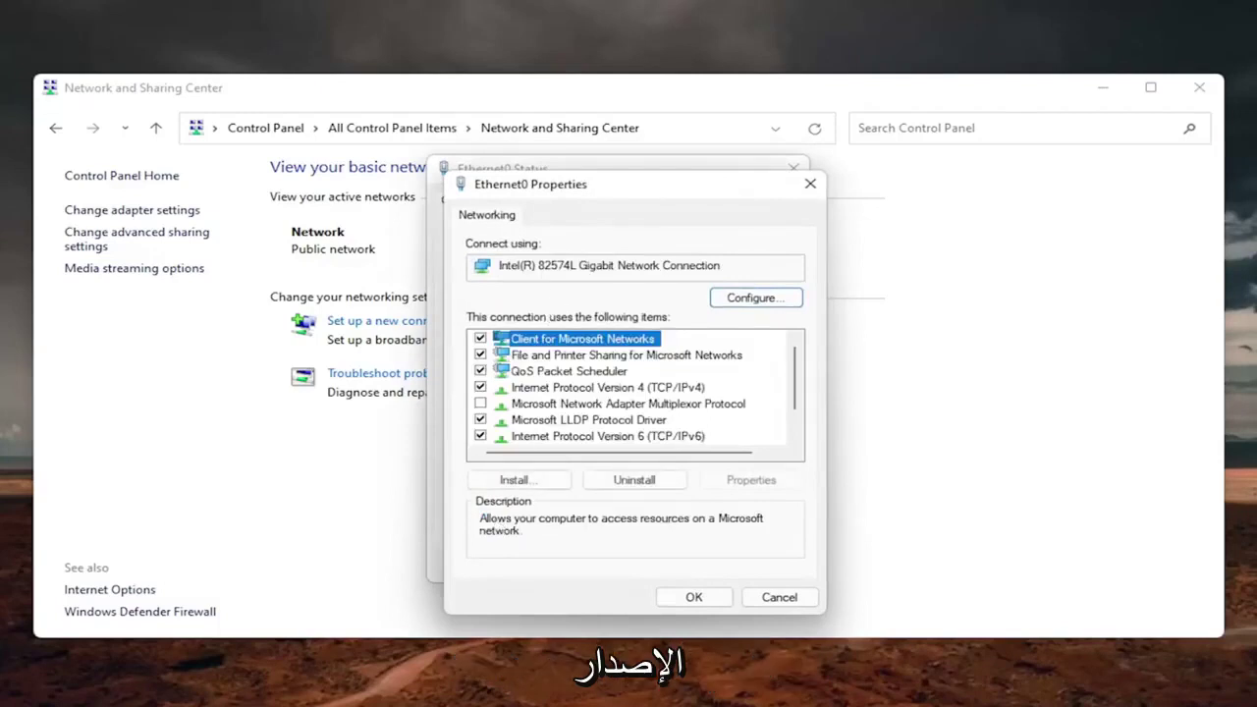
pyautogui.moveTo(581, 200); pyautogui.dragTo(575, 180)
pyautogui.click(612, 369)
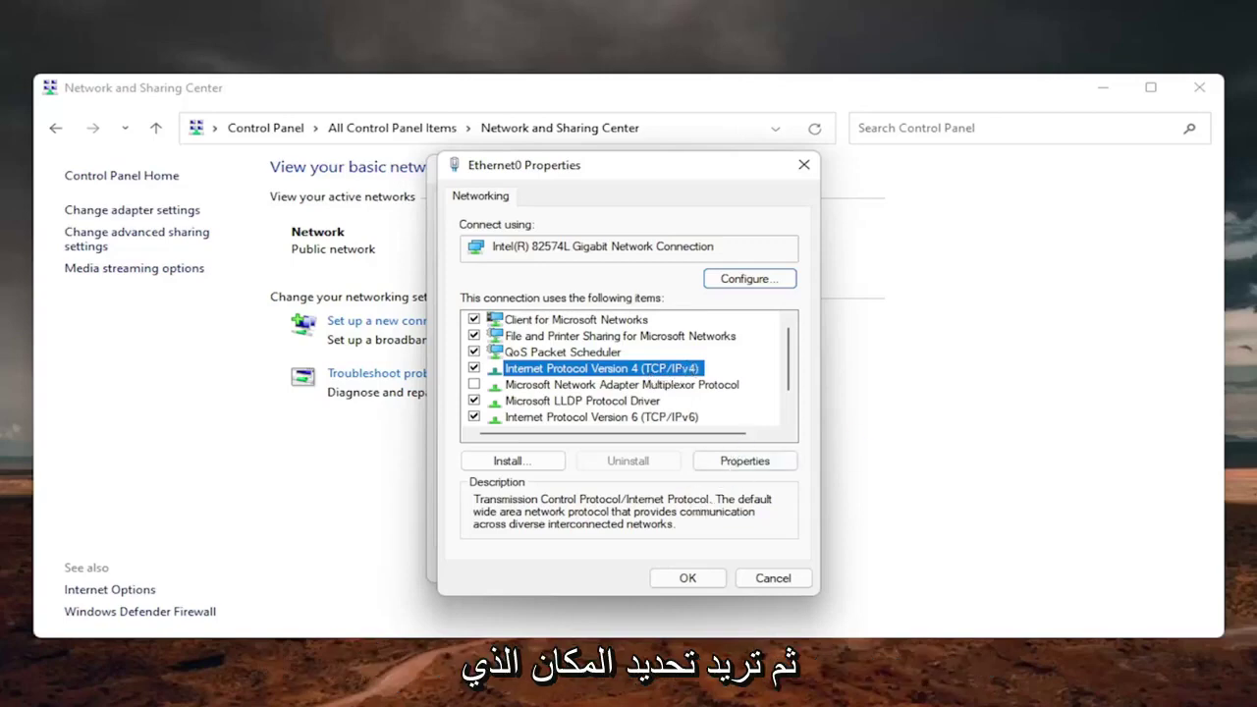
pyautogui.click(741, 460)
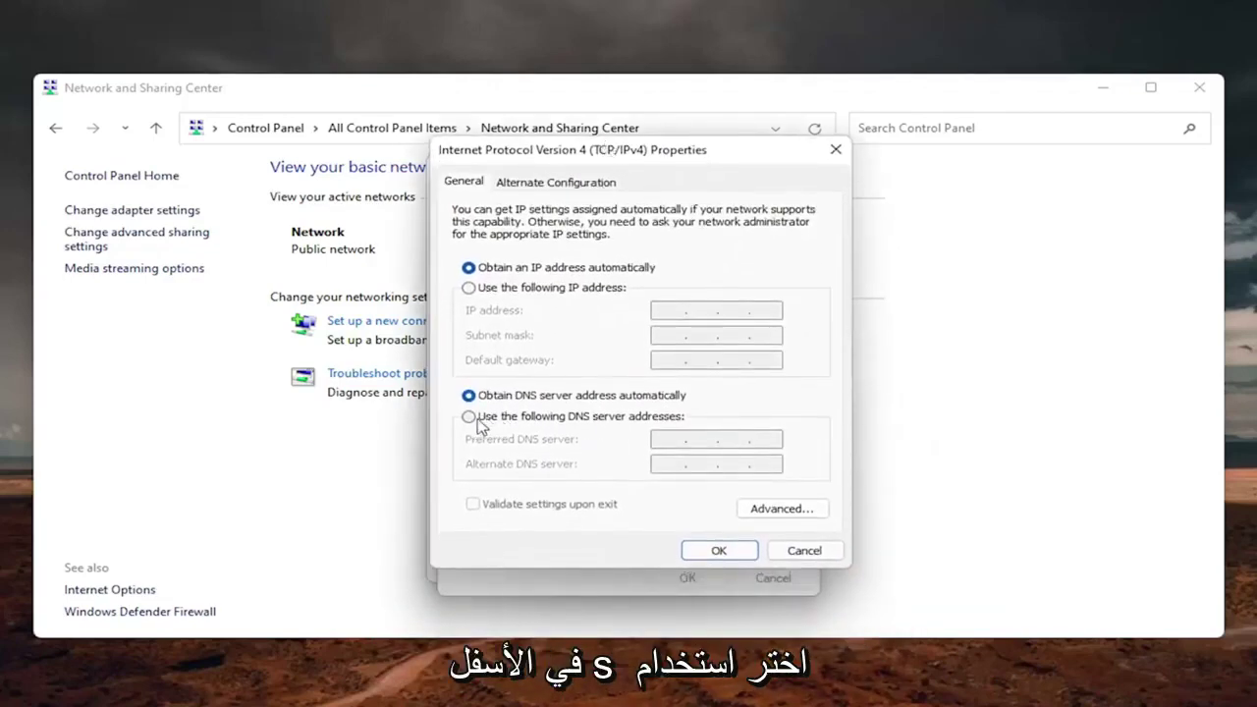
# Step: Specify DNS servers manually, with 8.8.8.8 as the preferred server and 8.8.4.4 as the alternate server
pyautogui.click(475, 419)
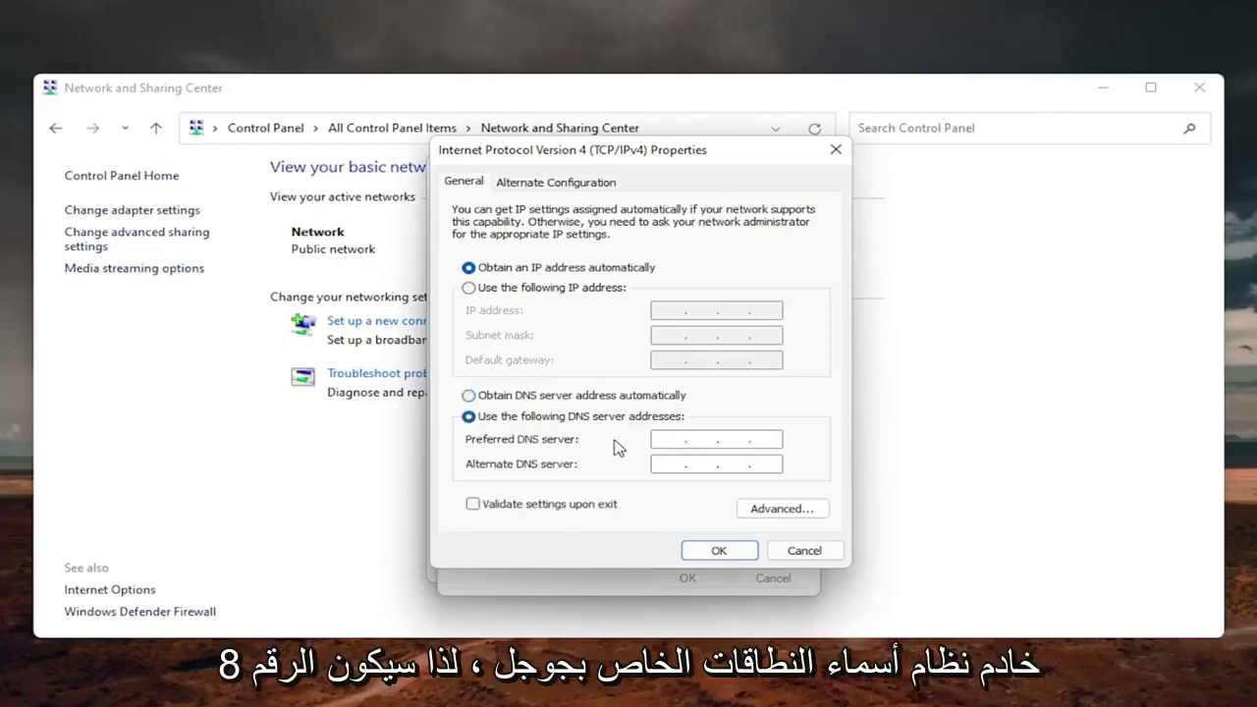
pyautogui.click(664, 439)
pyautogui.write('8 ')
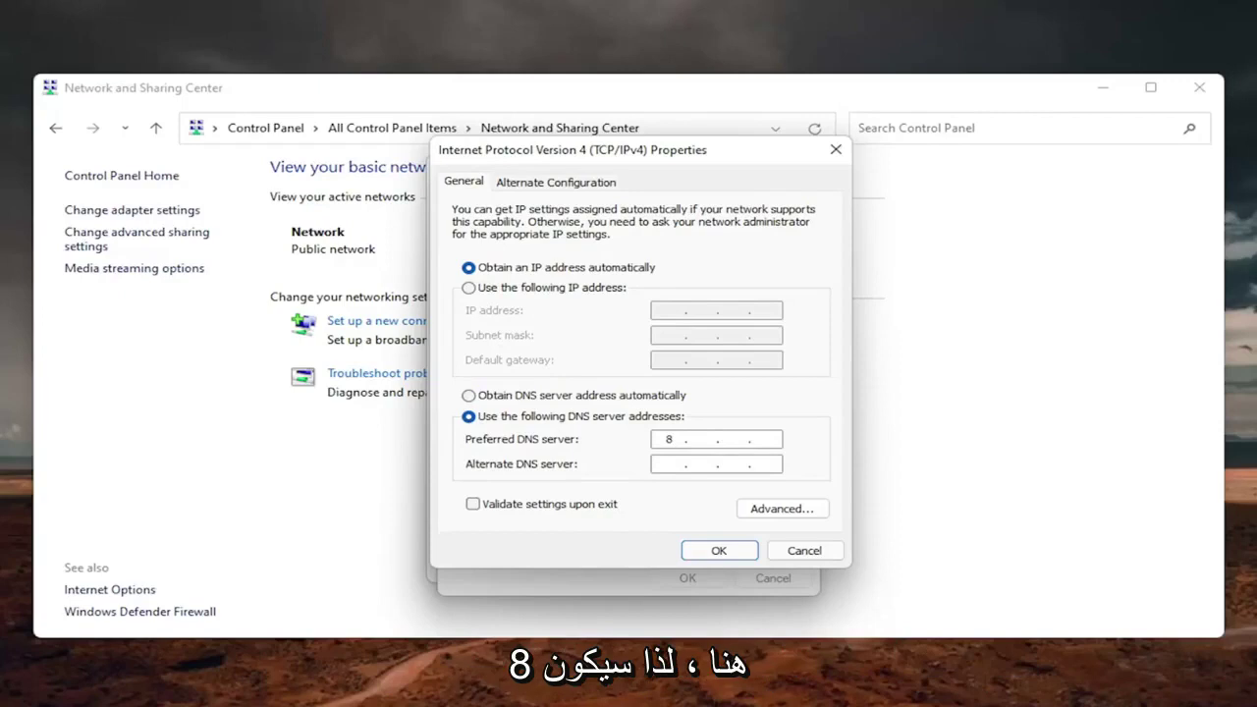
pyautogui.write('. 8 . 8 . 8')
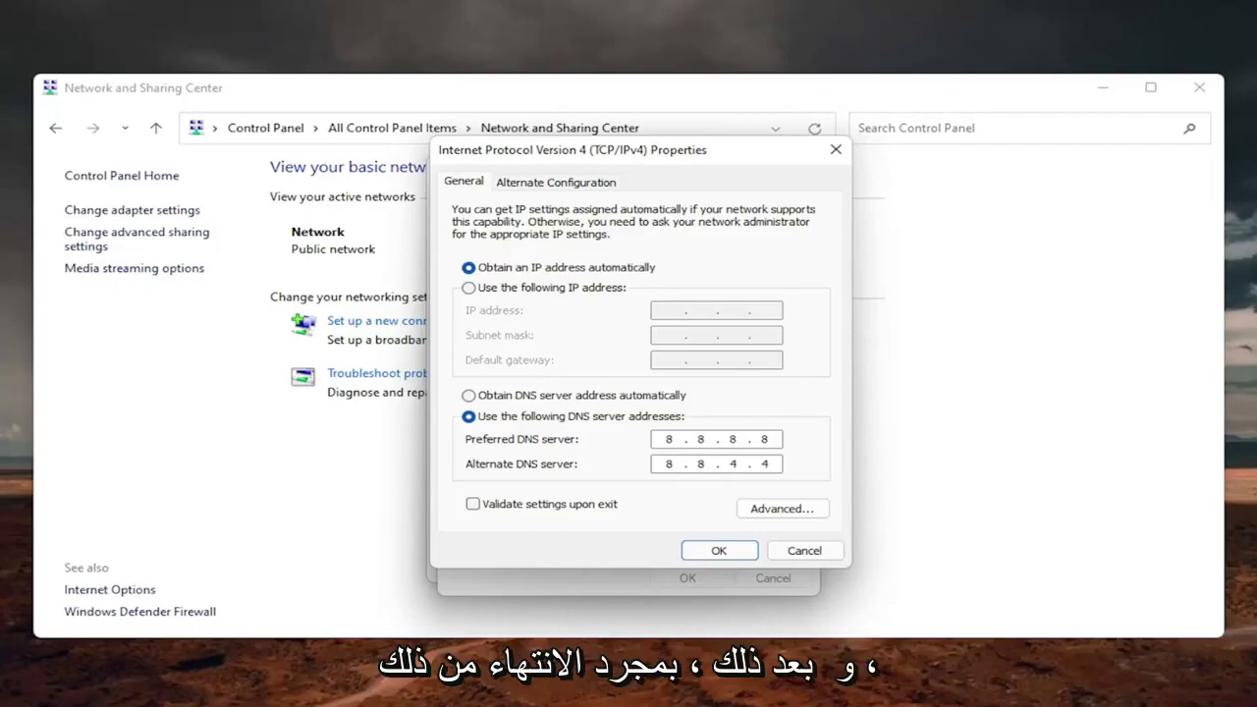
# Step: Enable validation of the settings upon exit, apply the IPv4 changes and dismiss the network diagnostics
pyautogui.click(475, 505)
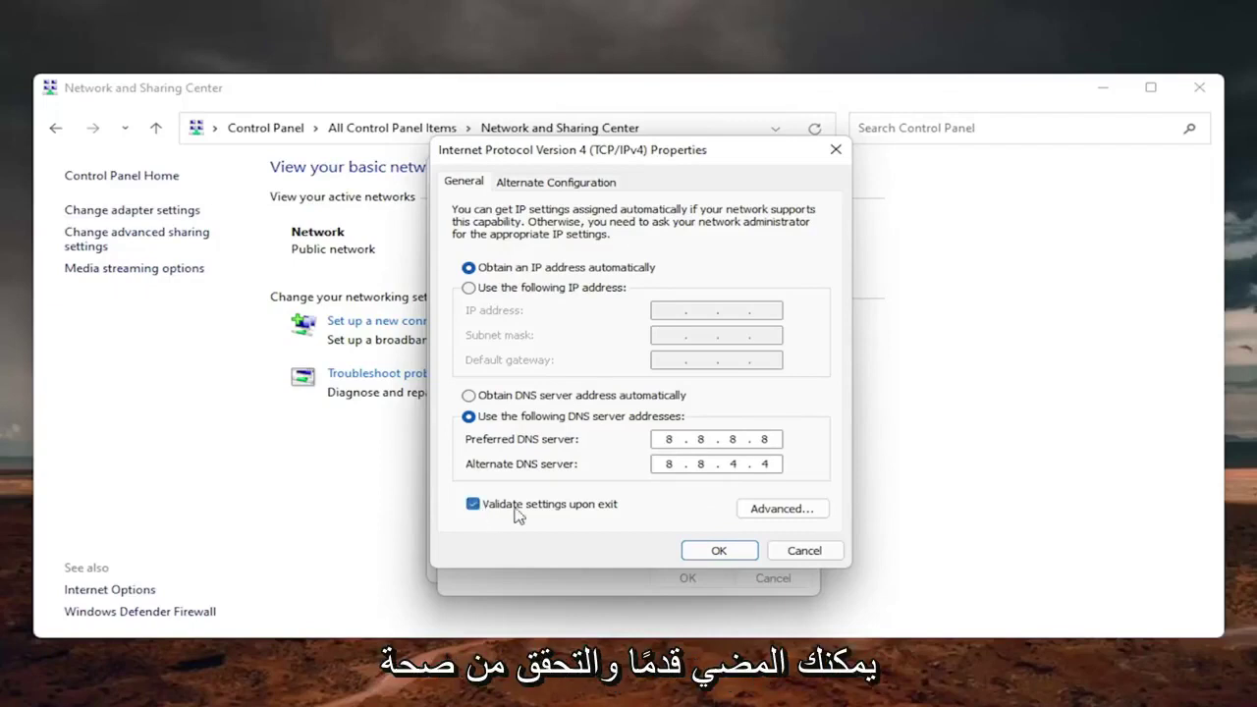
pyautogui.click(716, 550)
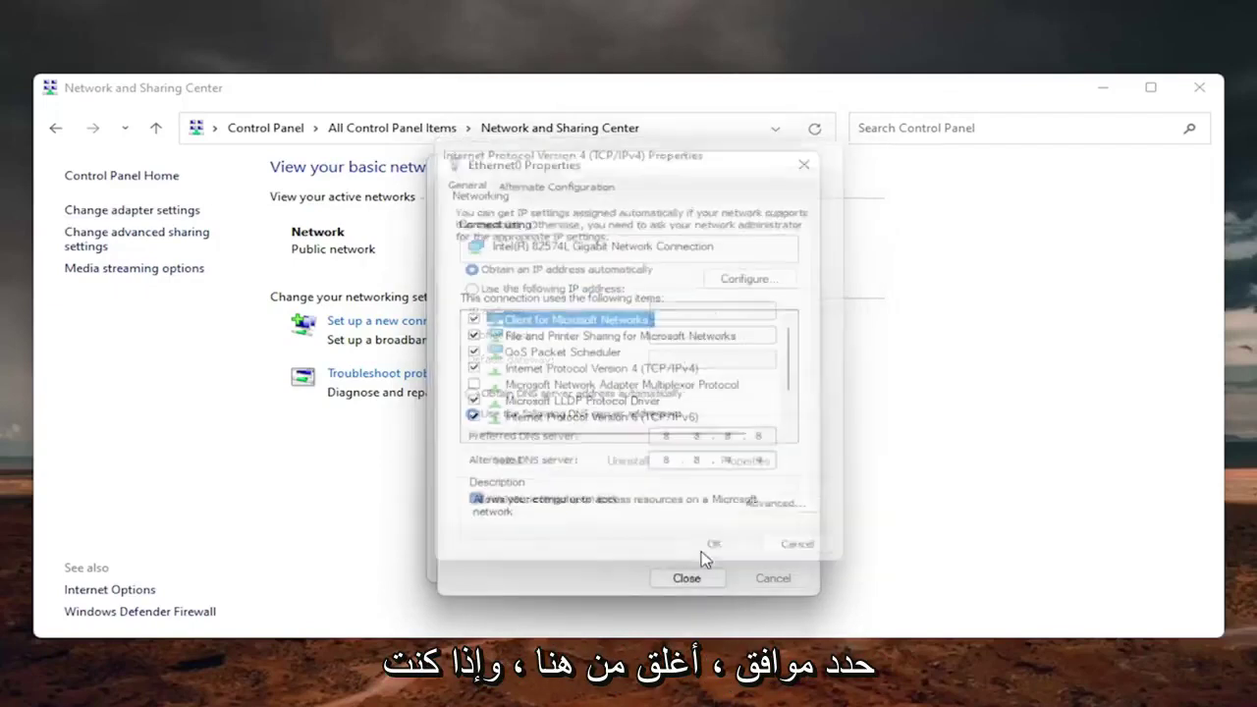
pyautogui.click(688, 579)
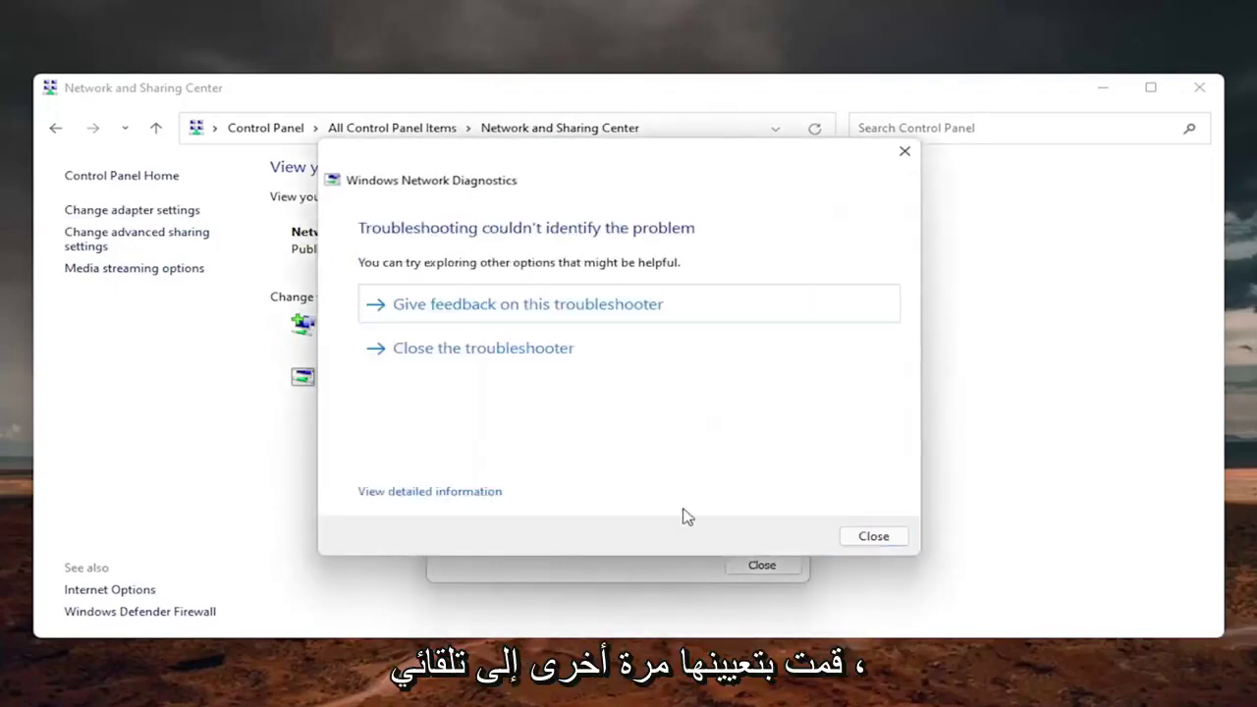
pyautogui.click(888, 538)
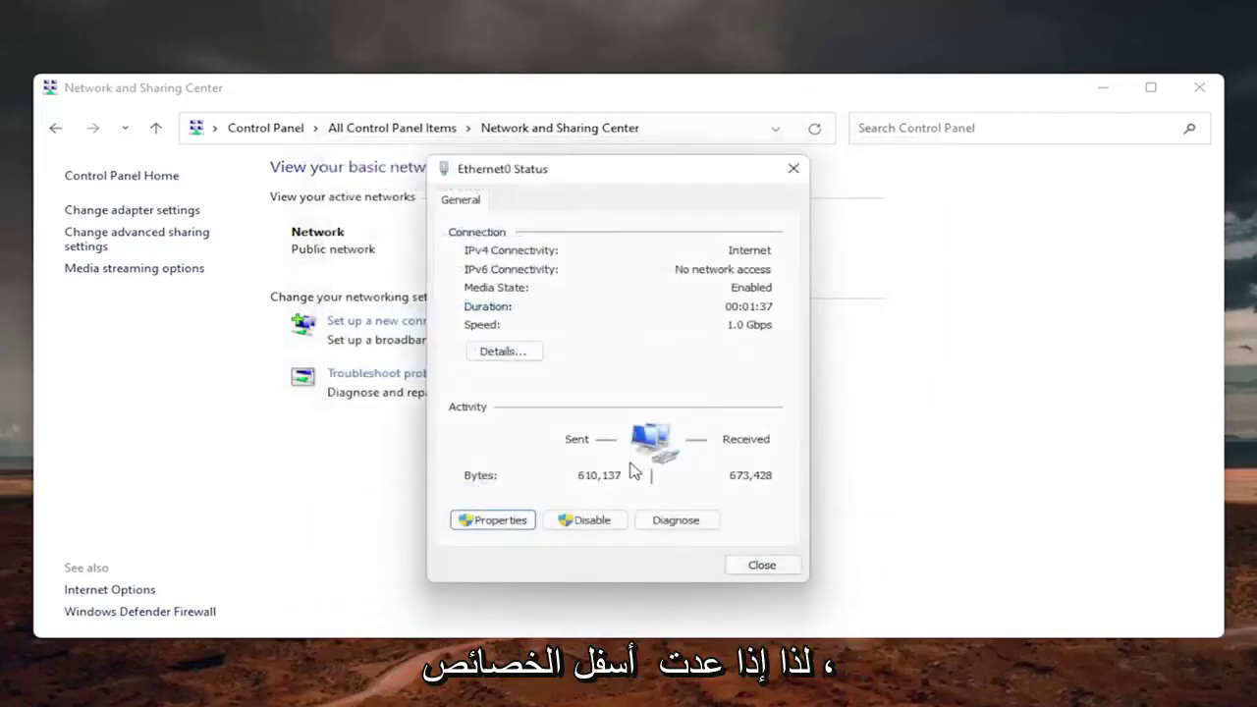
# Step: Reopen Ethernet0's IPv4 properties and switch the DNS server address back to being obtained automatically
pyautogui.click(496, 520)
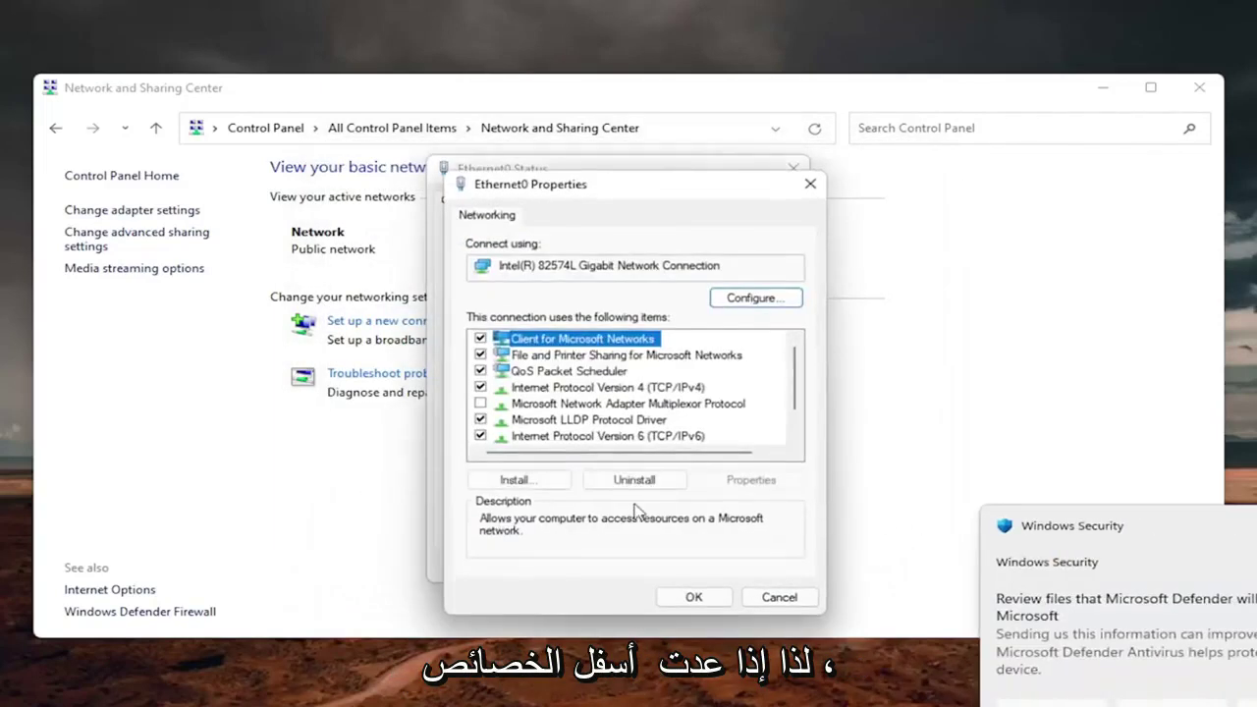
pyautogui.click(604, 388)
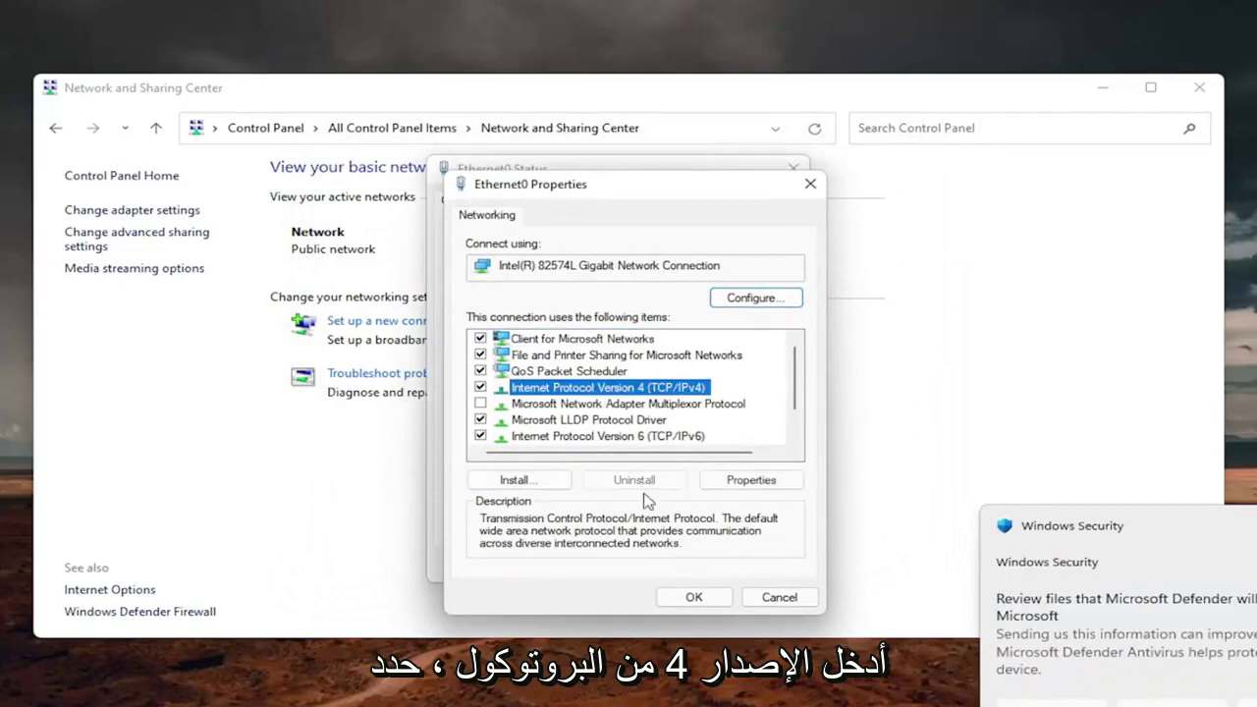
pyautogui.click(752, 480)
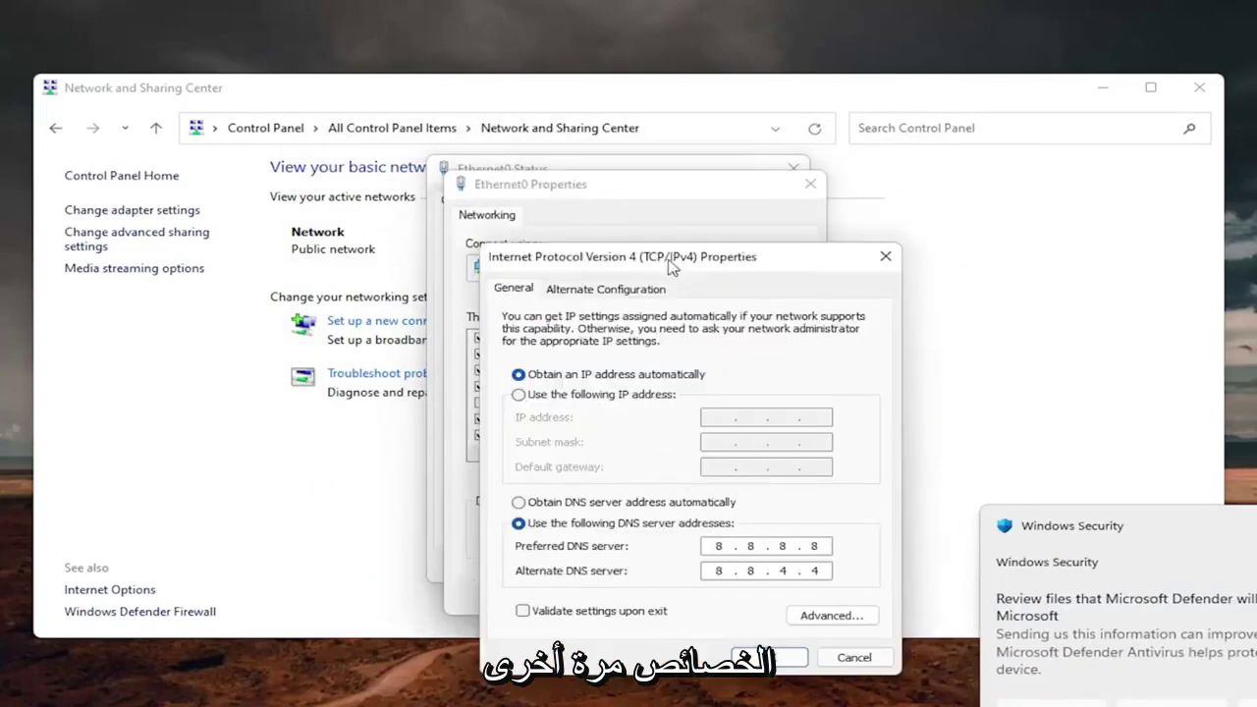
pyautogui.moveTo(675, 261); pyautogui.dragTo(642, 173)
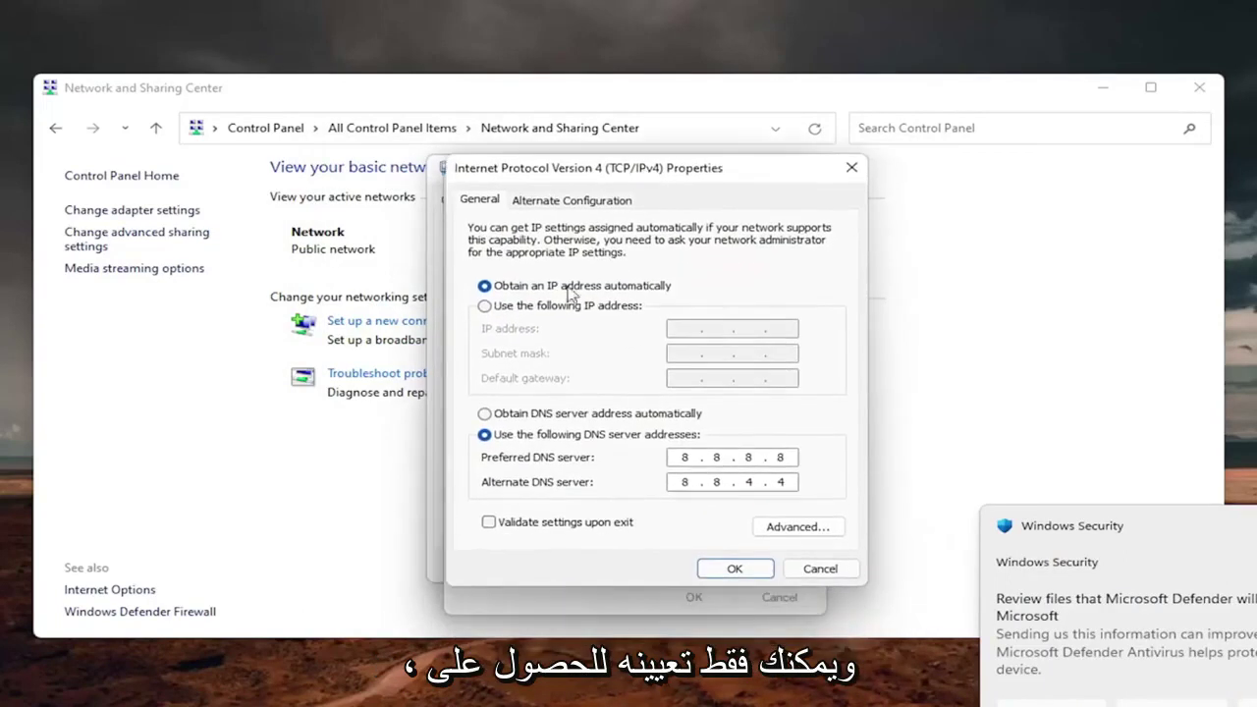
pyautogui.click(484, 414)
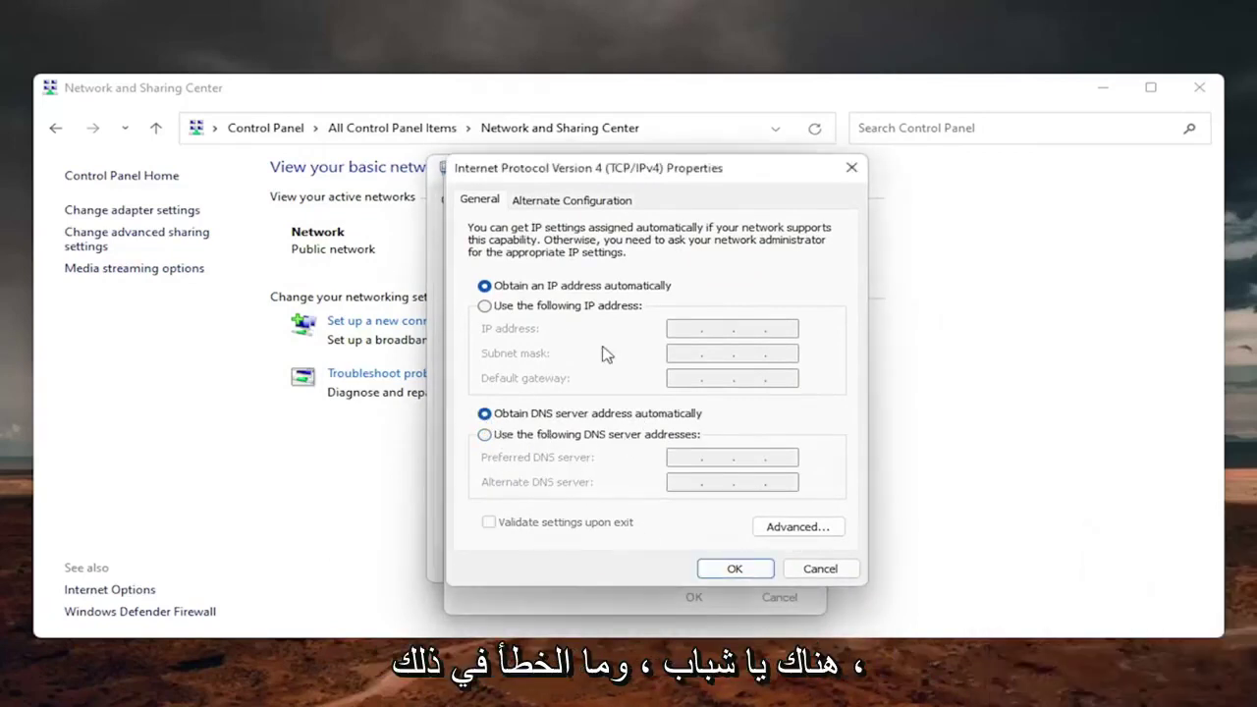
pyautogui.click(735, 568)
# Step: Close the Ethernet0 properties and status dialogs and the Network and Sharing Center
pyautogui.click(810, 185)
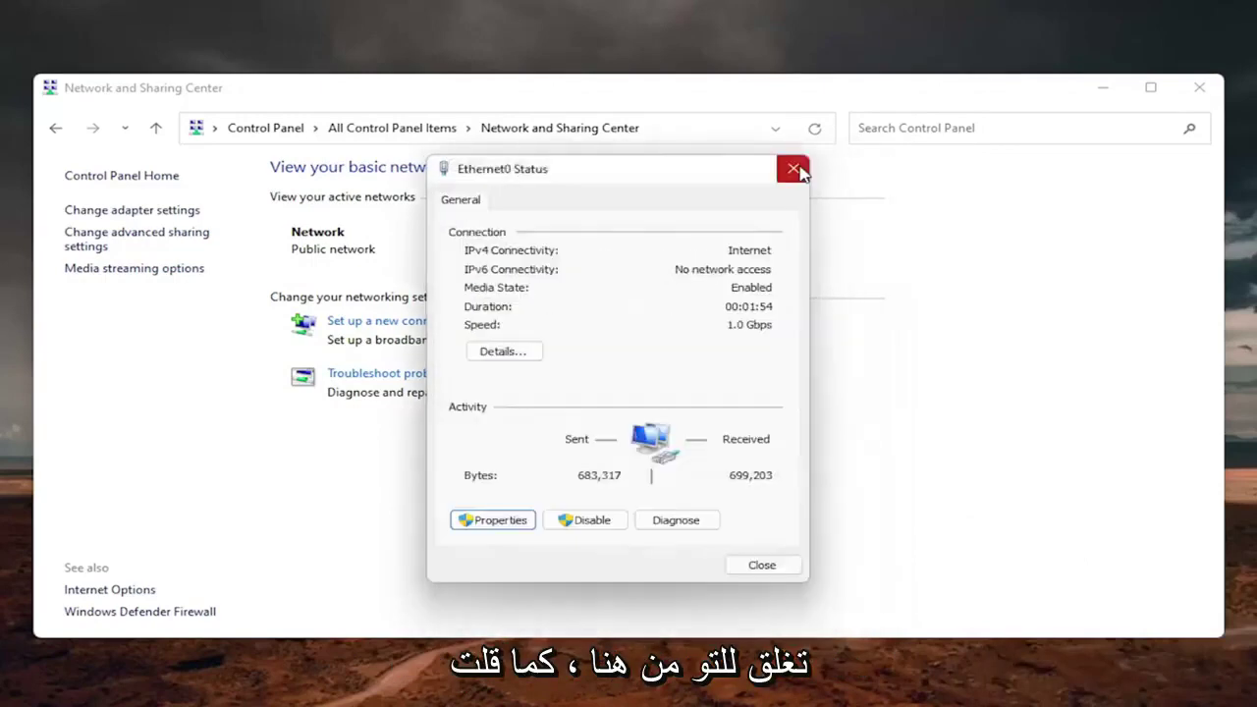
pyautogui.click(793, 169)
pyautogui.click(1199, 87)
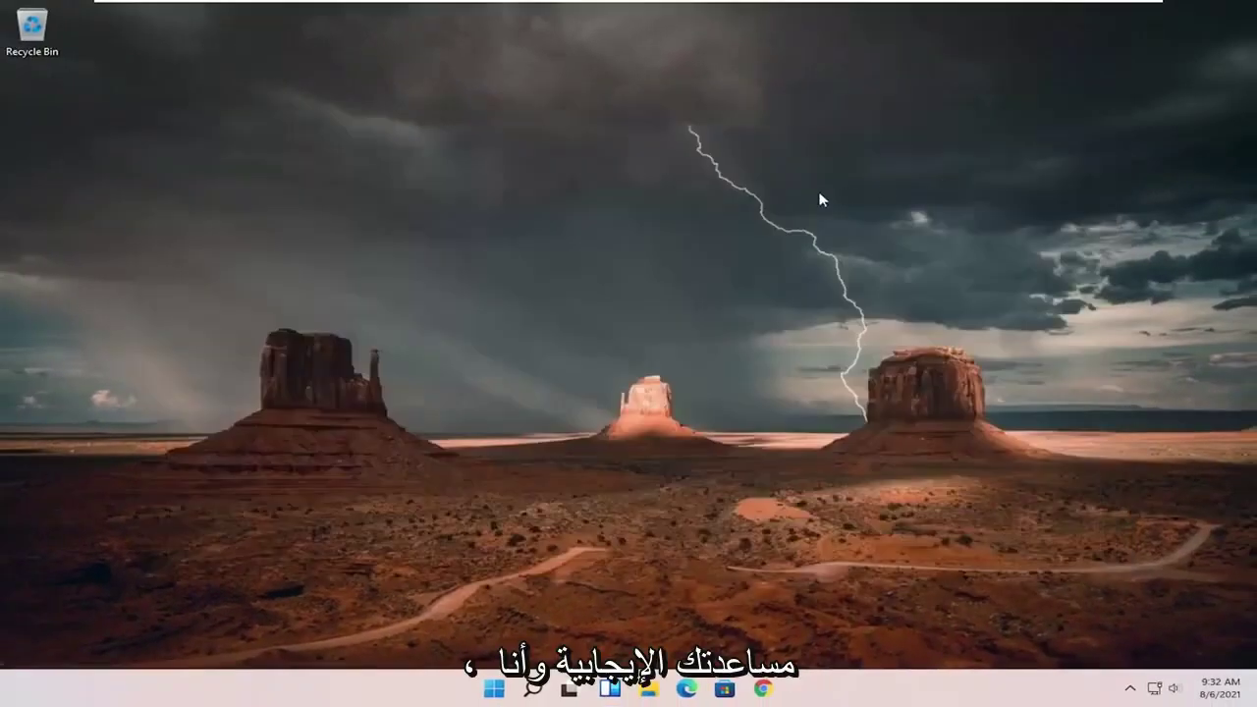